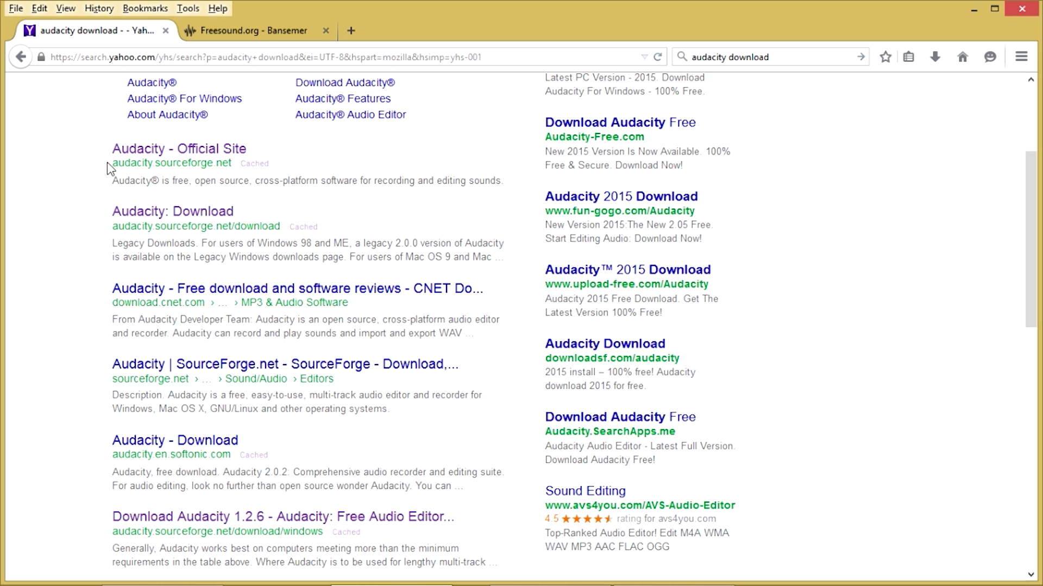
Open audacity.sourceforge.net from the 'Audacity - Official Site' search result.
left_click_drag(115, 163, 230, 162)
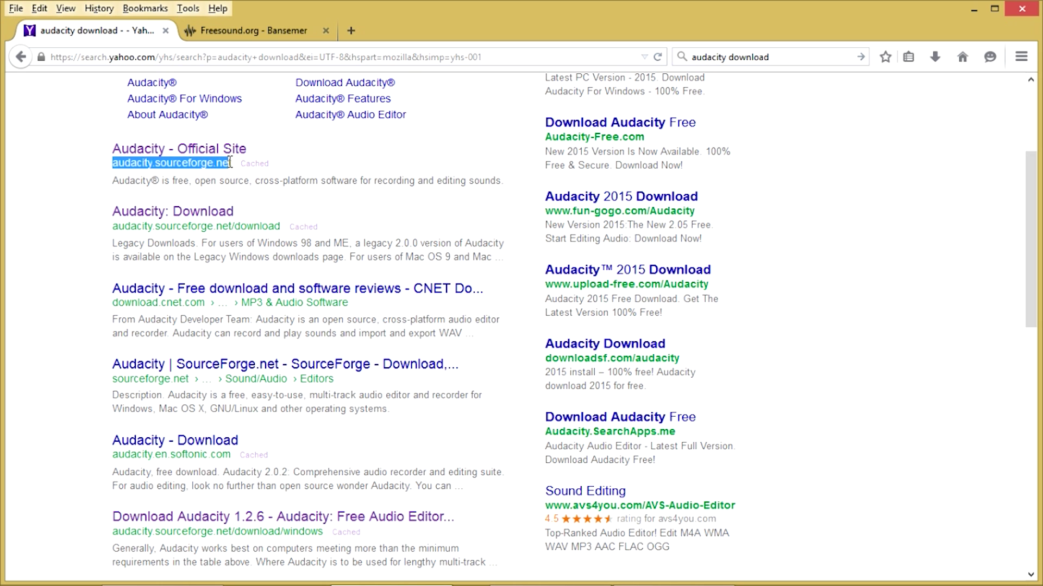
left_click(190, 151)
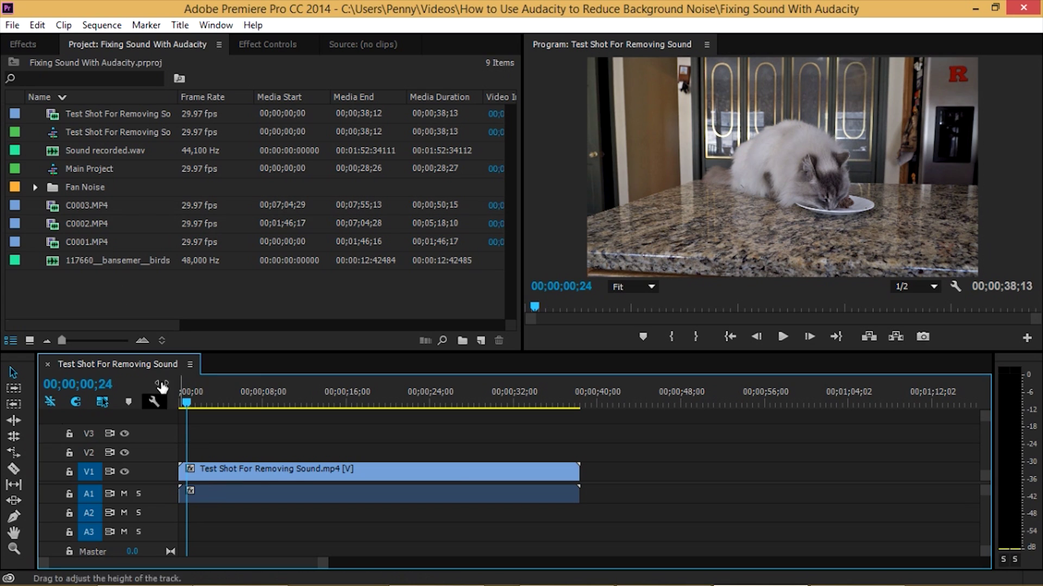
Export the sequence's audio as a Waveform Audio file, 'Sound from Shoot.wav'.
left_click(12, 25)
mouse_move(81, 470)
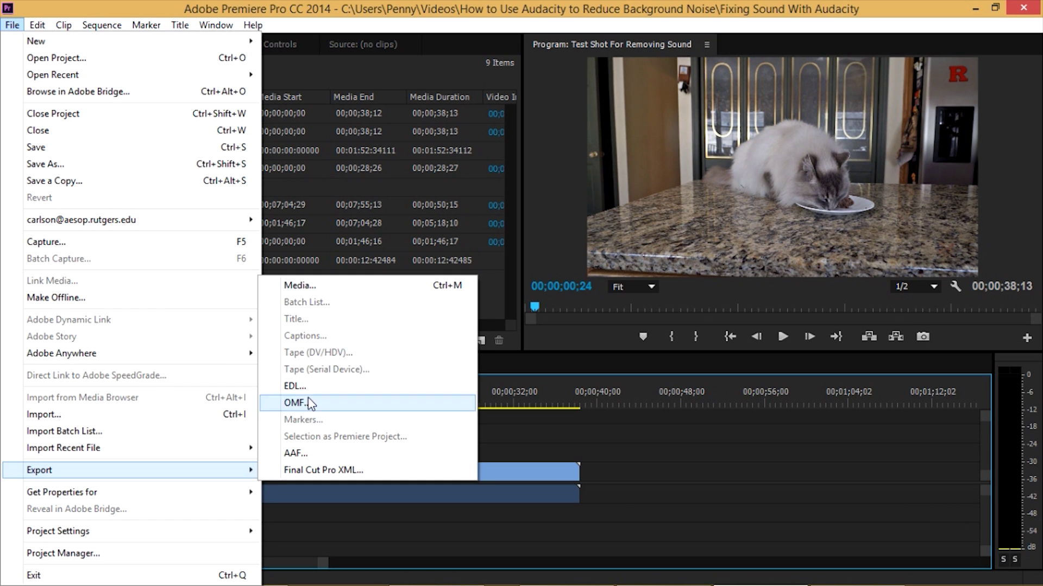
left_click(295, 287)
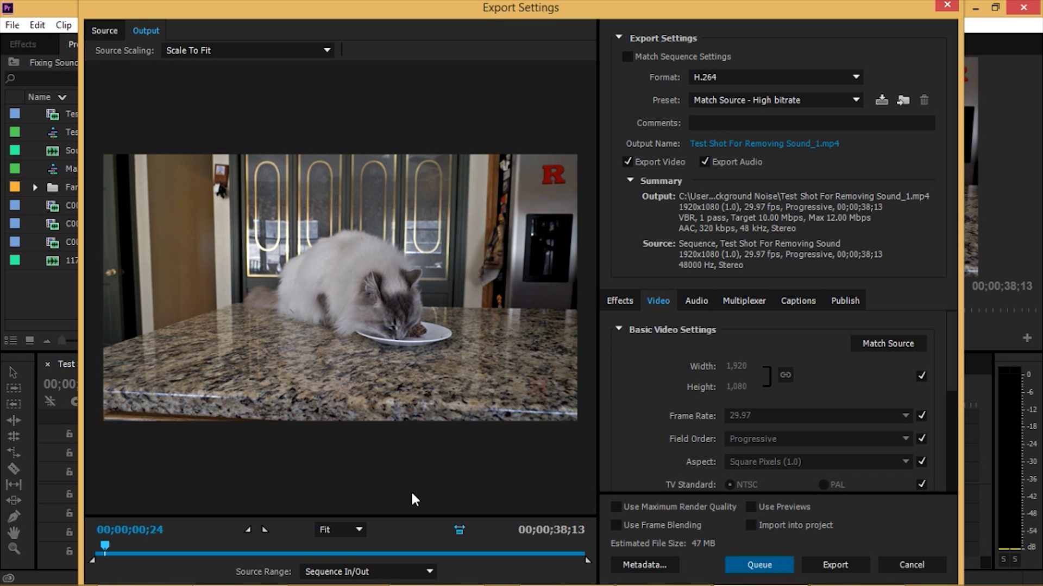
left_click(742, 76)
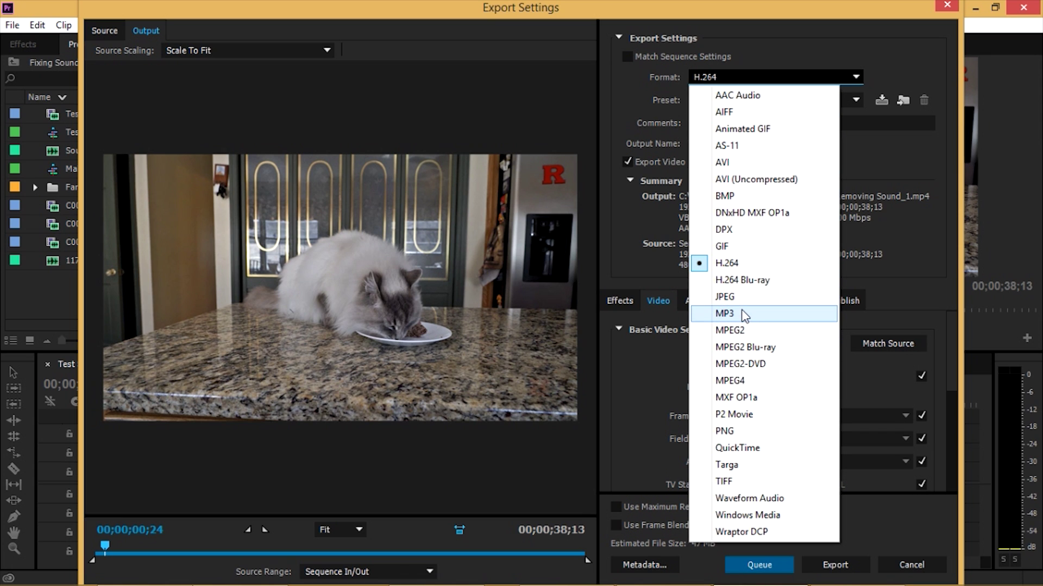
left_click(765, 499)
left_click(833, 563)
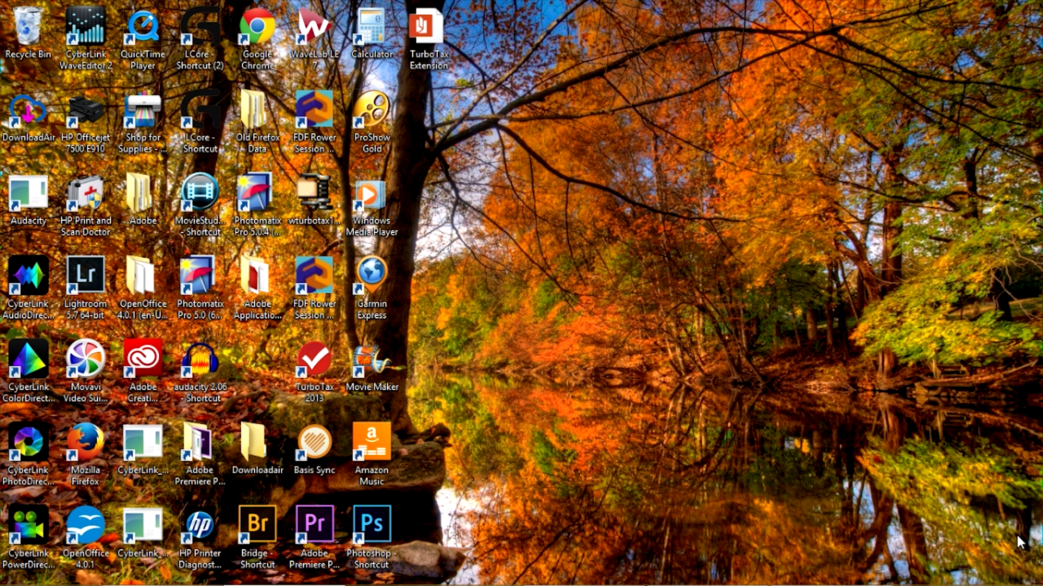
Launch Audacity, dismiss the welcome help and manual, and start importing the exported WAV.
double_click(198, 369)
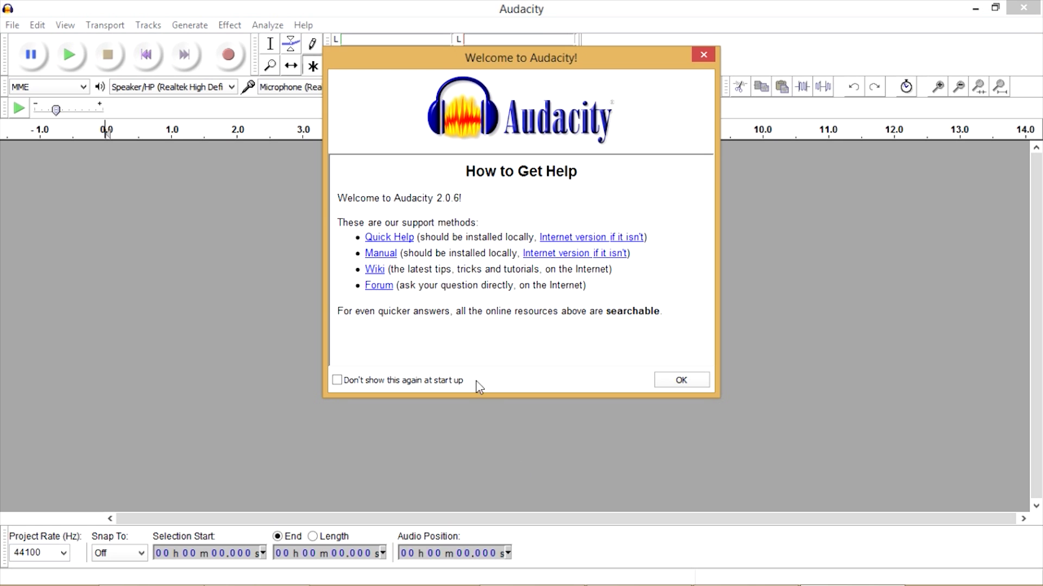
left_click(381, 254)
left_click(973, 10)
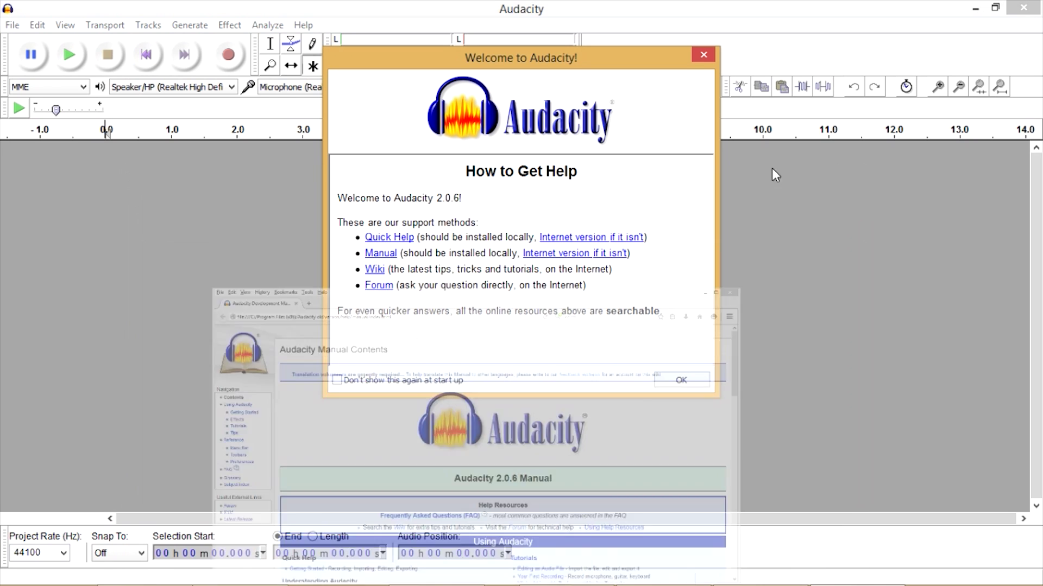
left_click(682, 381)
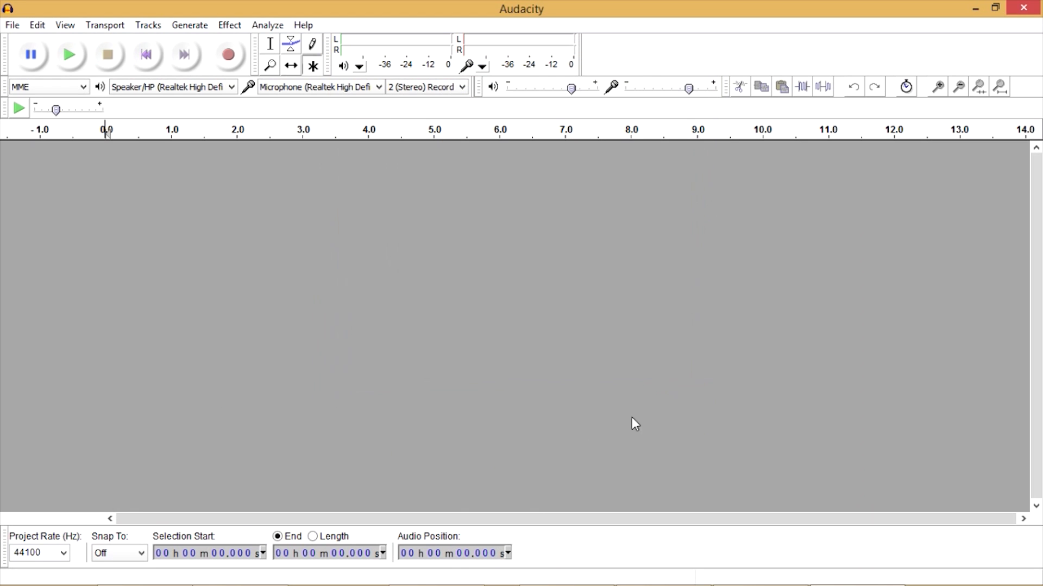
left_click(12, 25)
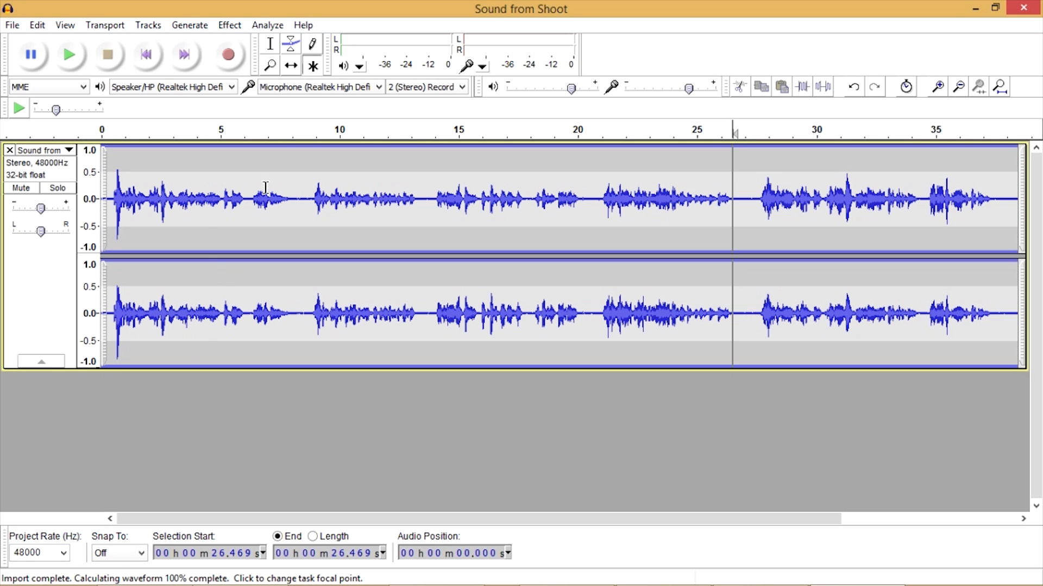
Select the noise-only gap from 26.661 to 27.013 seconds.
left_click_drag(739, 193, 748, 198)
left_click(712, 229)
left_click(727, 209)
left_click(736, 196)
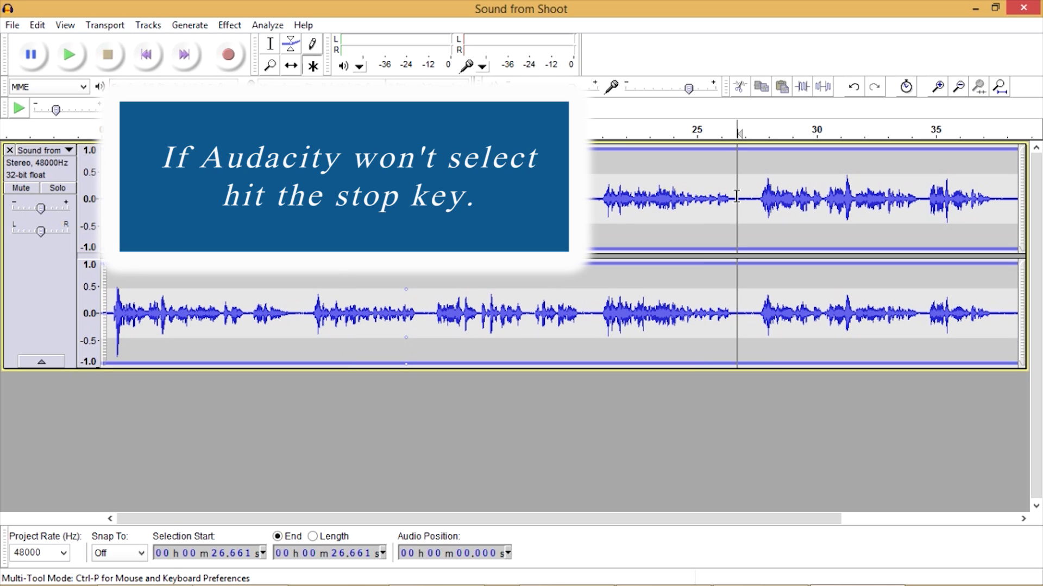
left_click_drag(740, 196, 744, 196)
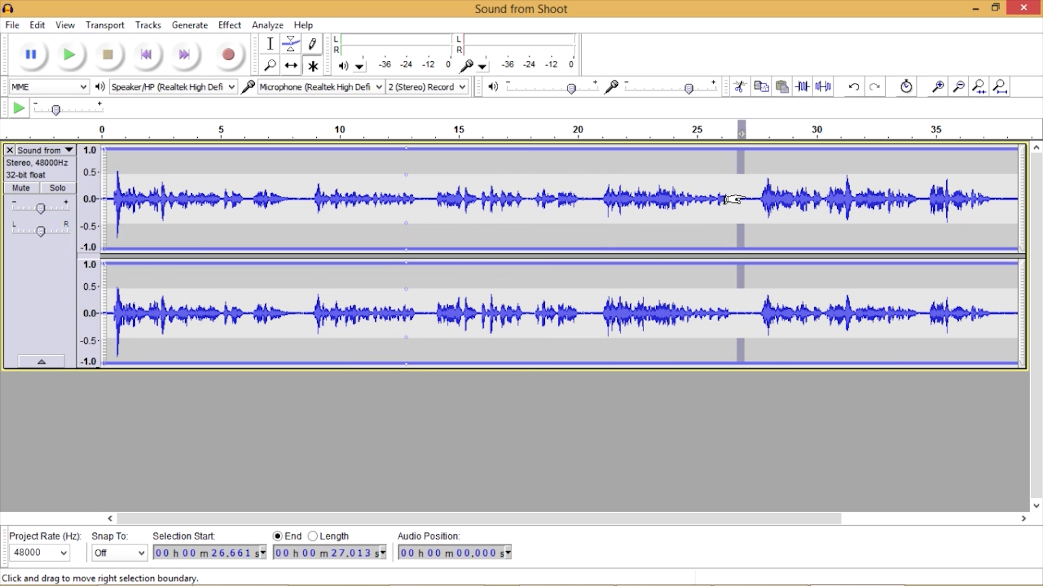
Open Noise Removal, showing 24 dB reduction, -2.44 dB sensitivity and 150 Hz smoothing.
left_click(231, 26)
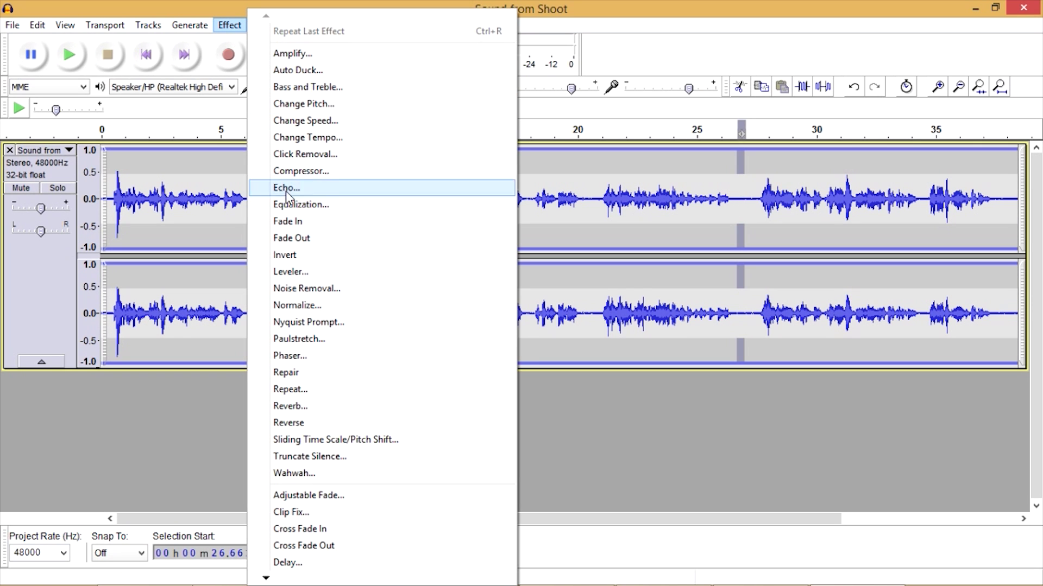
left_click(317, 288)
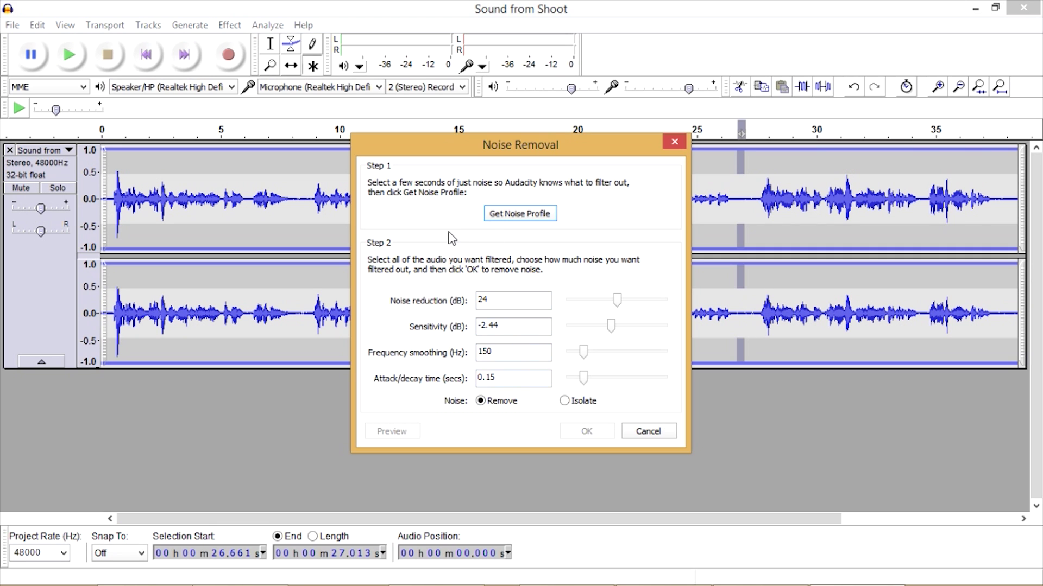
mouse_move(503, 583)
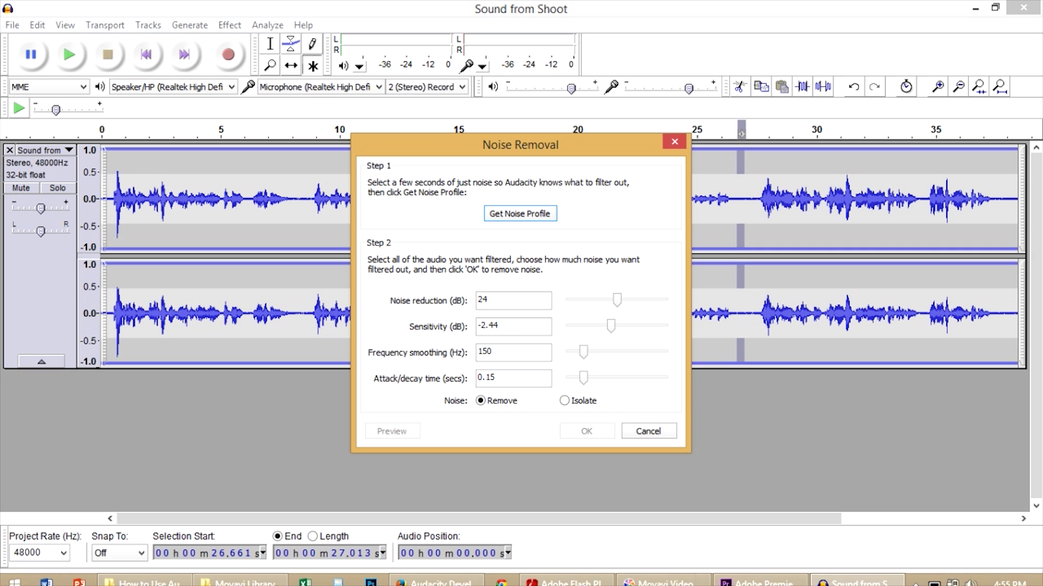
left_click(503, 579)
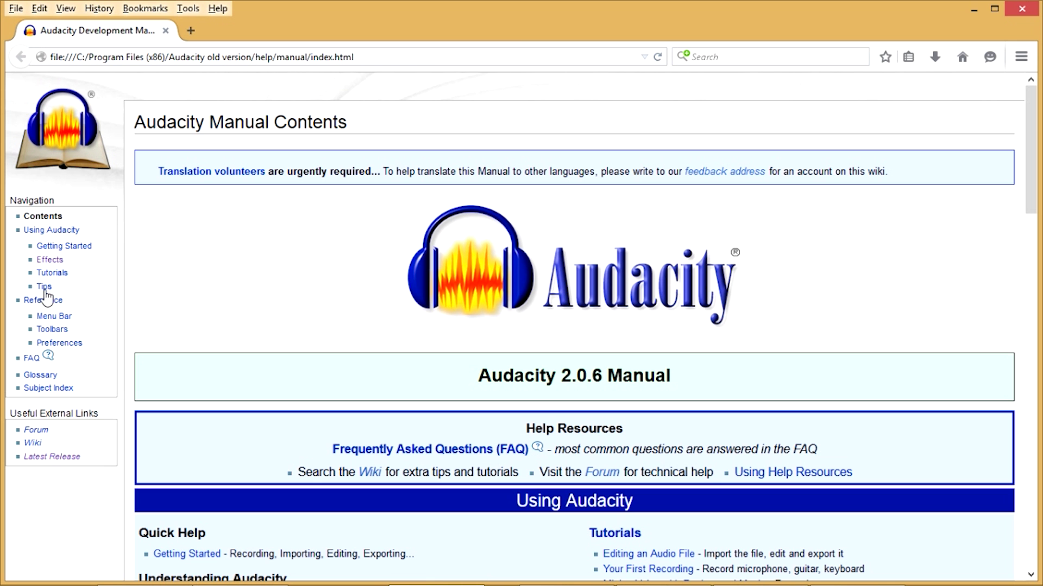
left_click(50, 260)
scroll(436, 300, "down", 3)
left_click(510, 377)
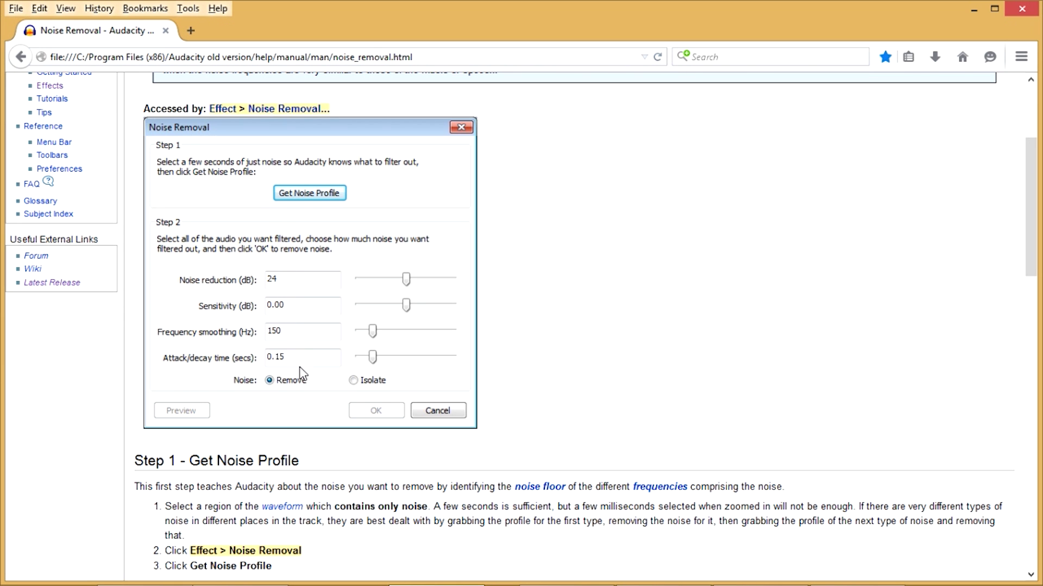
scroll(334, 407, "down", 7)
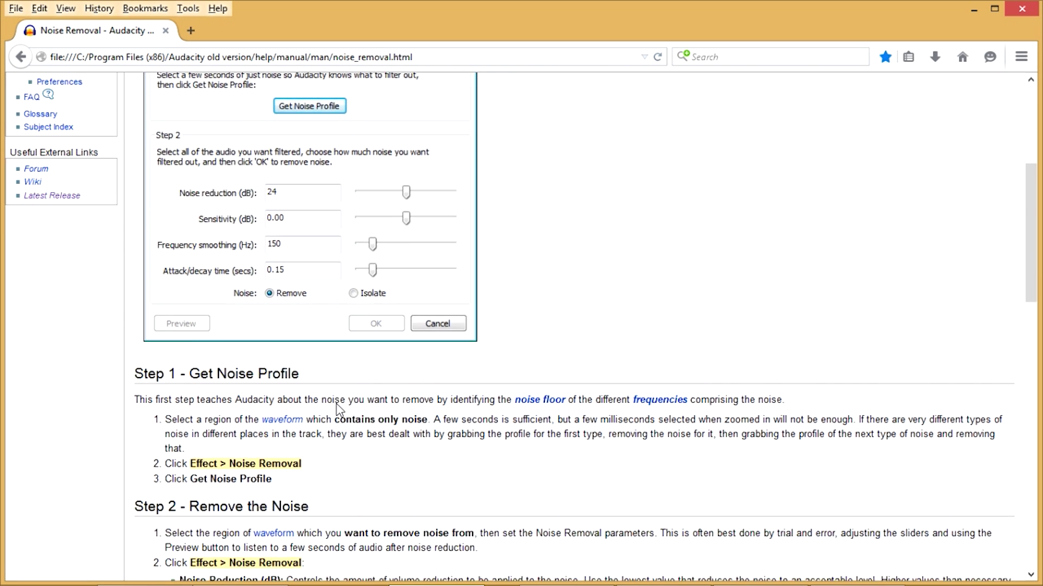
scroll(335, 407, "down", 4)
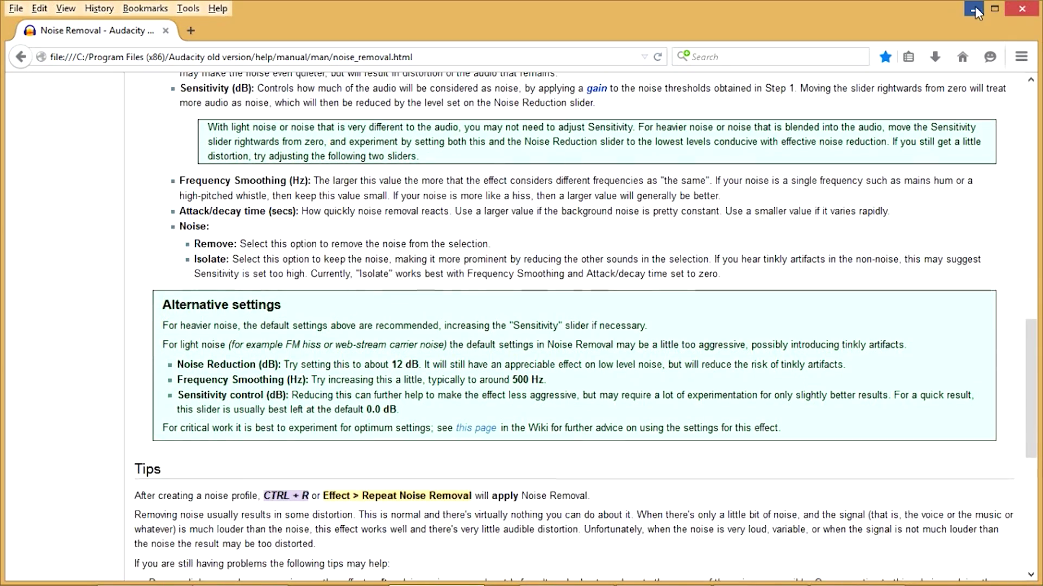
left_click(974, 9)
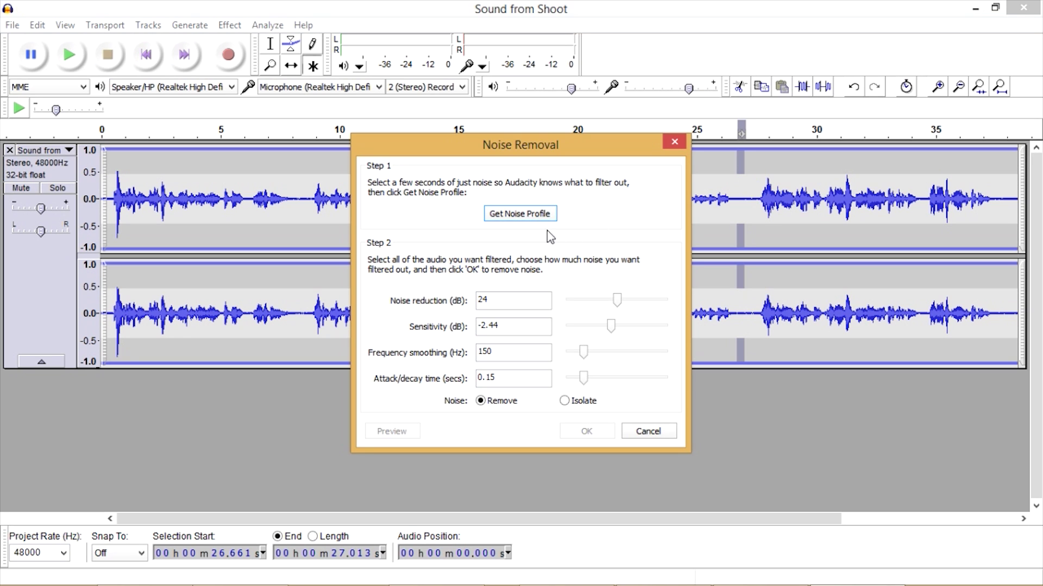
Capture the noise profile from the selected fan-noise stretch, then clear that selection.
left_click(514, 216)
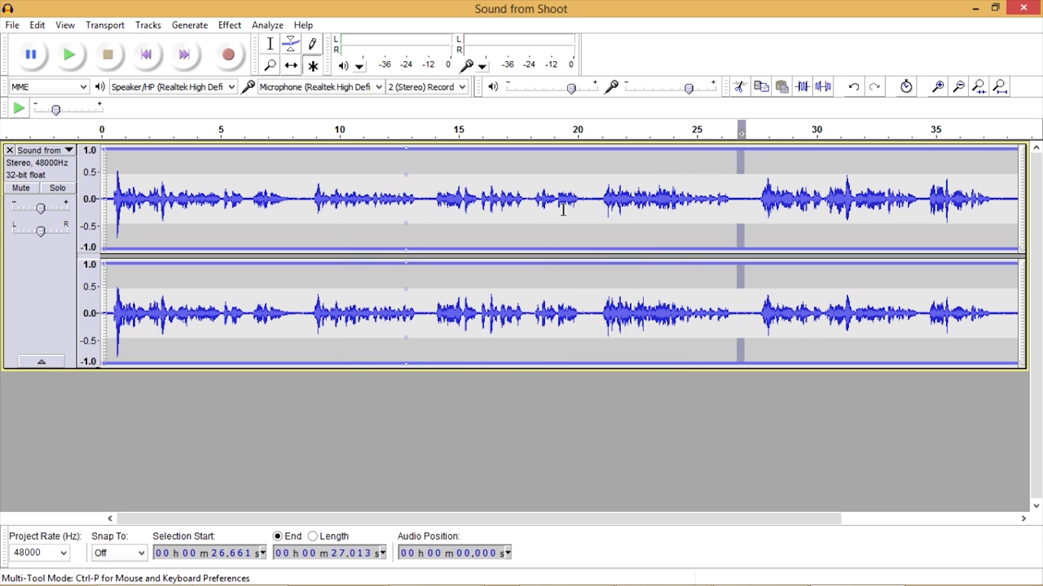
left_click(365, 295)
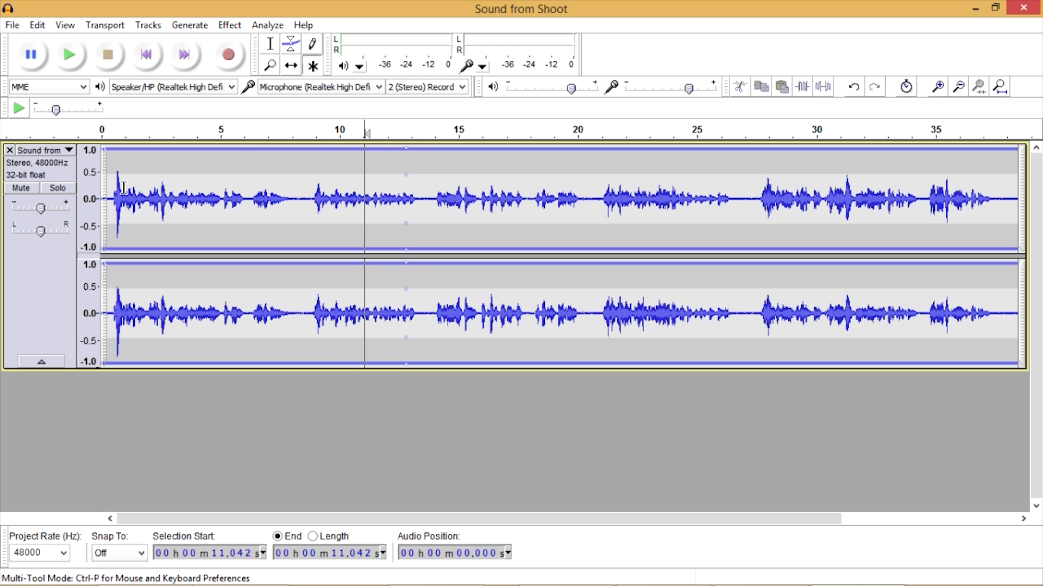
left_click(450, 339)
left_click(175, 334)
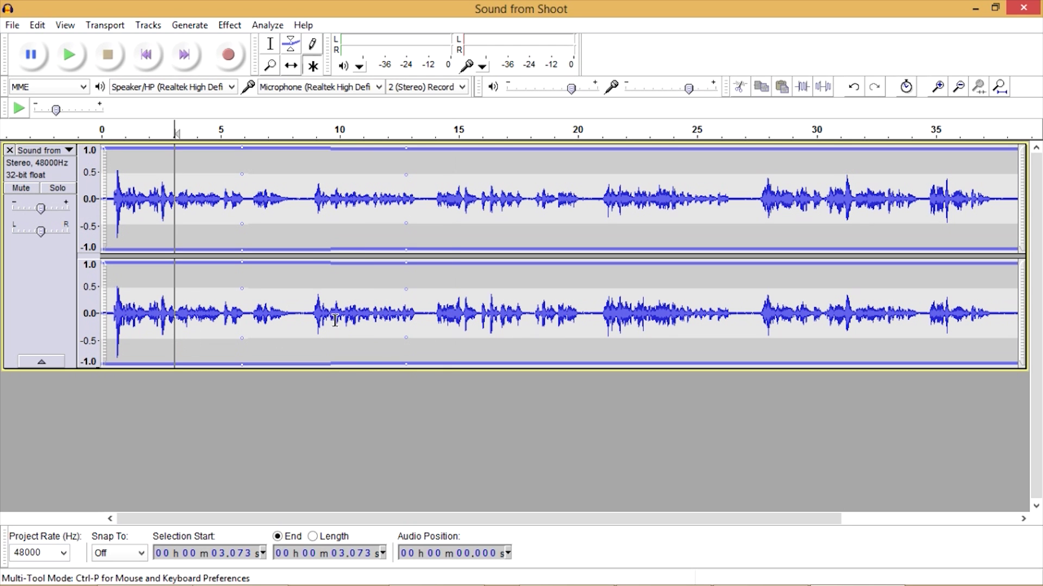
Select the entire Sound from Shoot recording with Edit > Select > All.
left_click(37, 25)
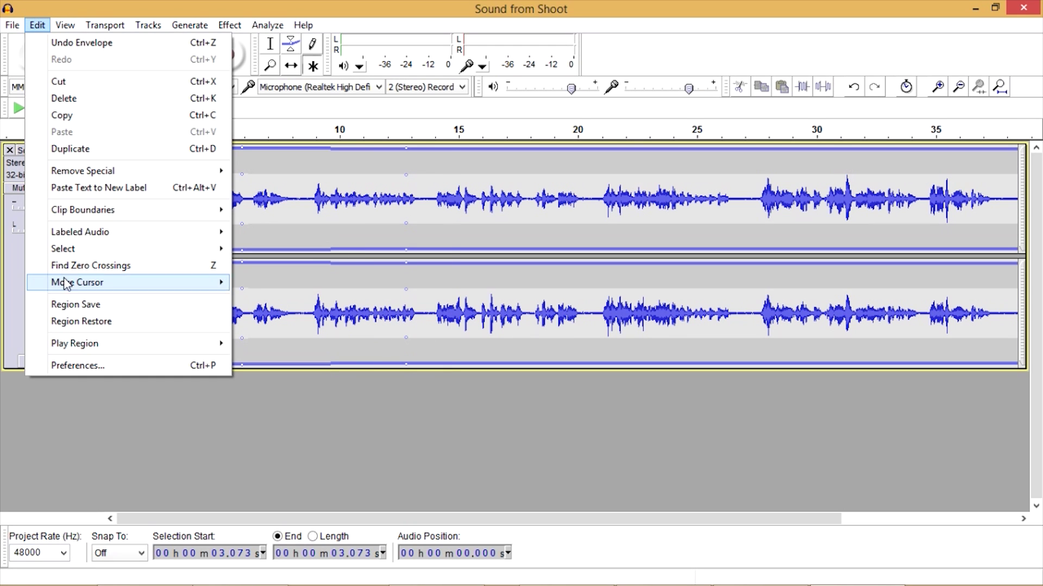
mouse_move(65, 250)
left_click(238, 242)
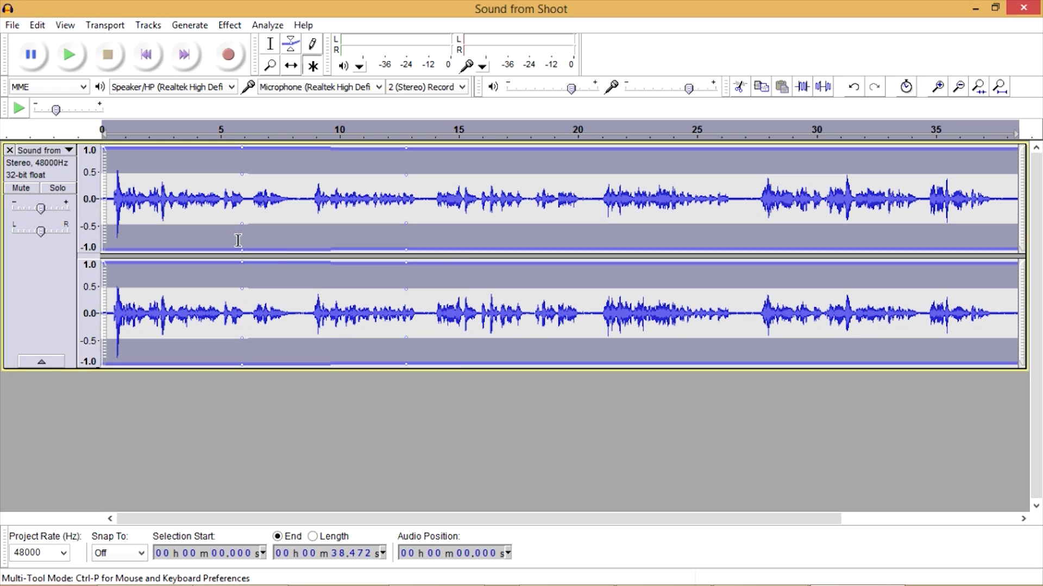
Preview and apply Noise Removal at 15 dB reduction across the whole track.
left_click(234, 29)
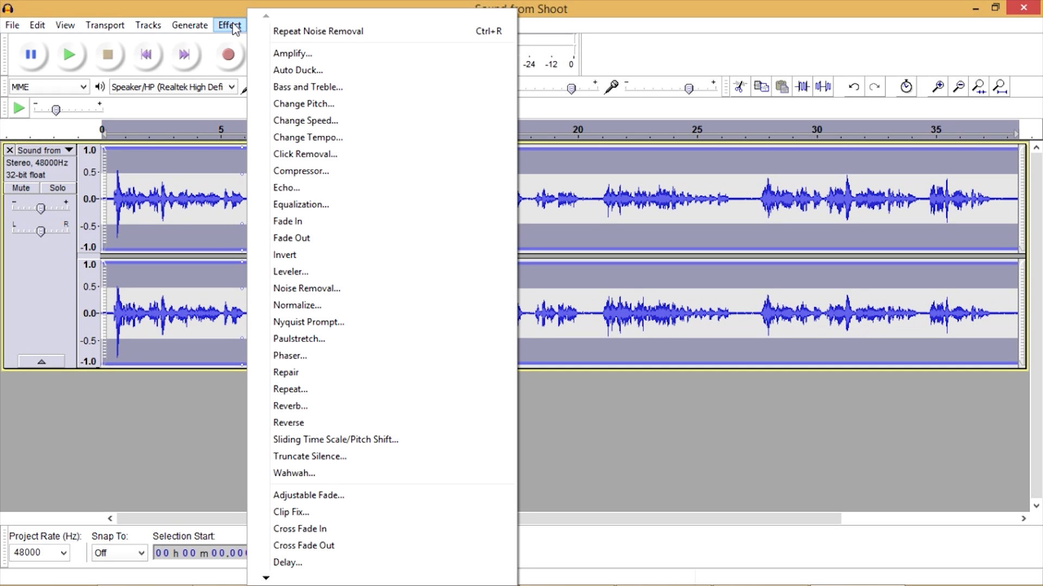
left_click(315, 289)
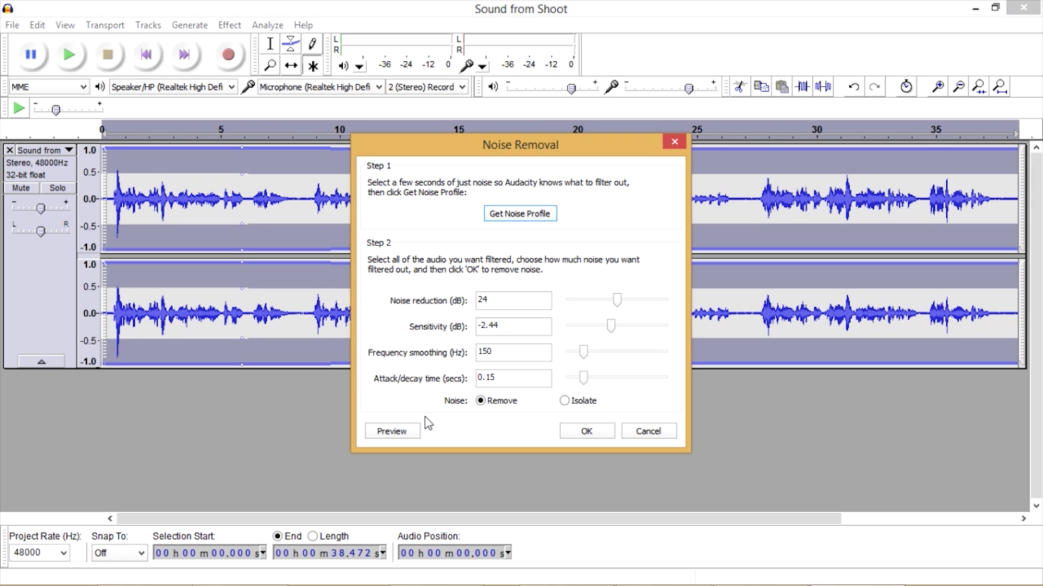
left_click(395, 432)
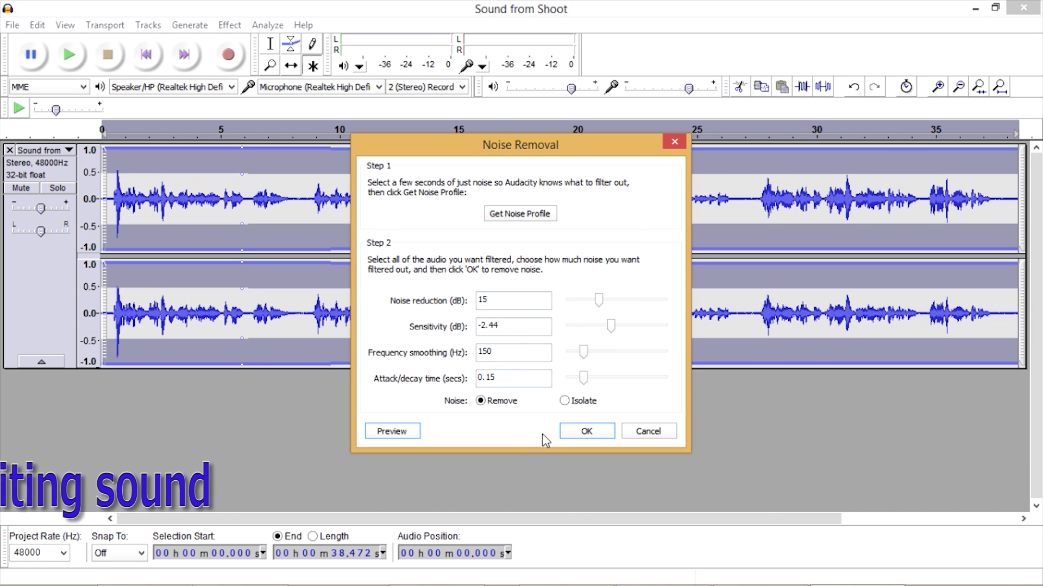
left_click(586, 433)
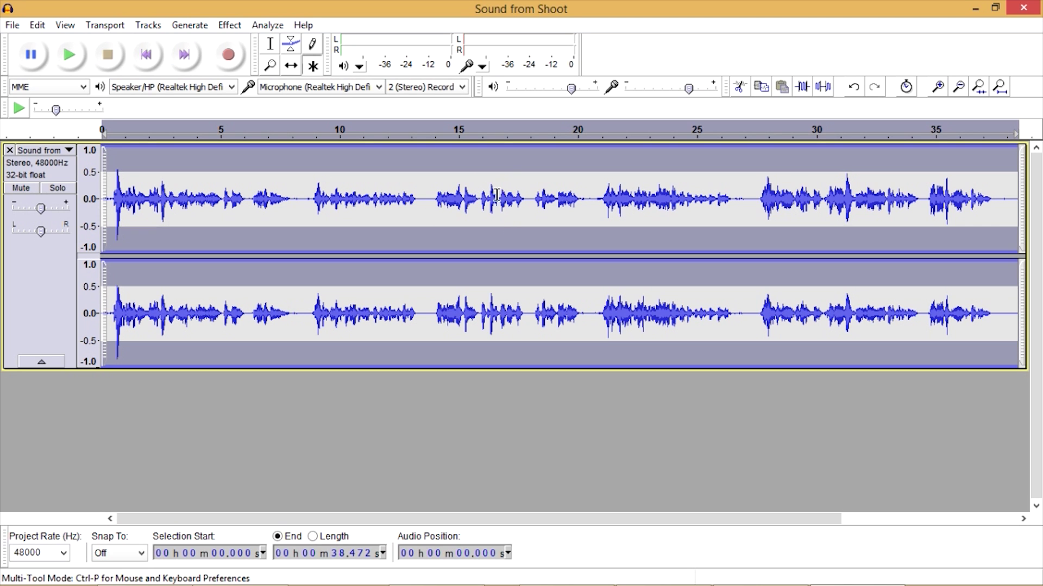
Export the cleaned audio as the WAV 'Sound from Shoot - fixed' and close Audacity.
left_click(13, 26)
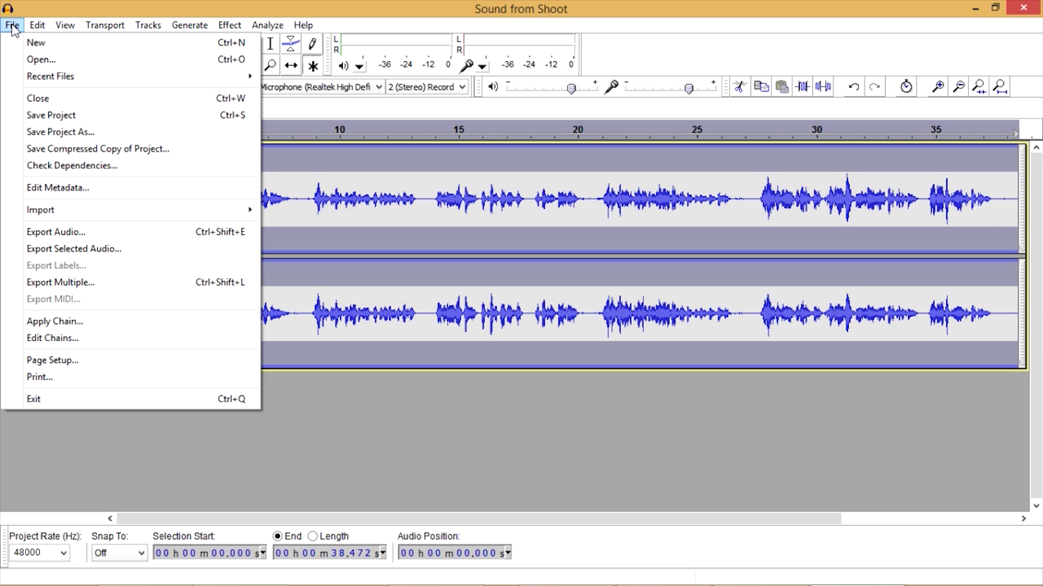
left_click(48, 237)
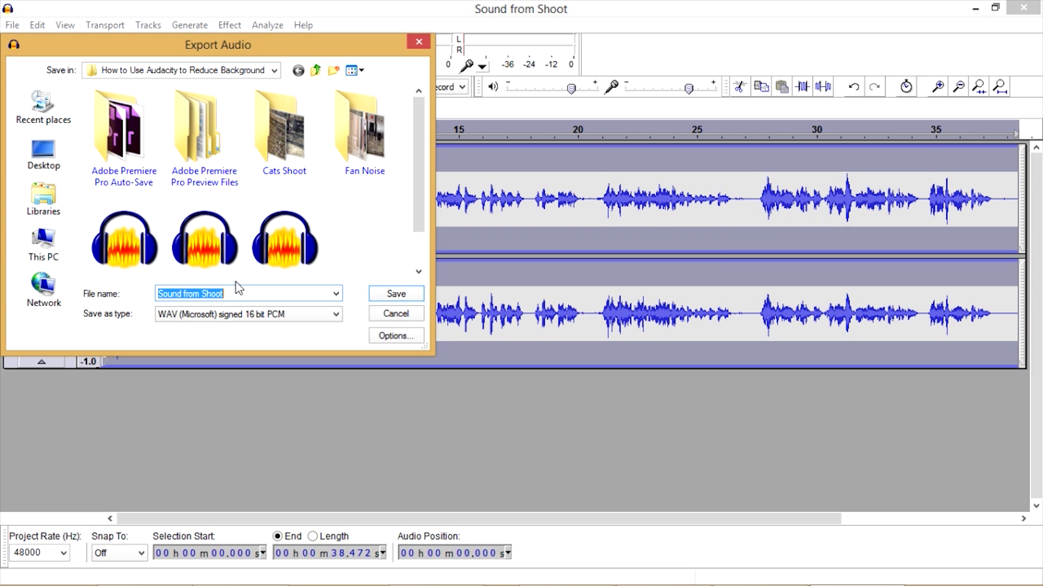
left_click(235, 294)
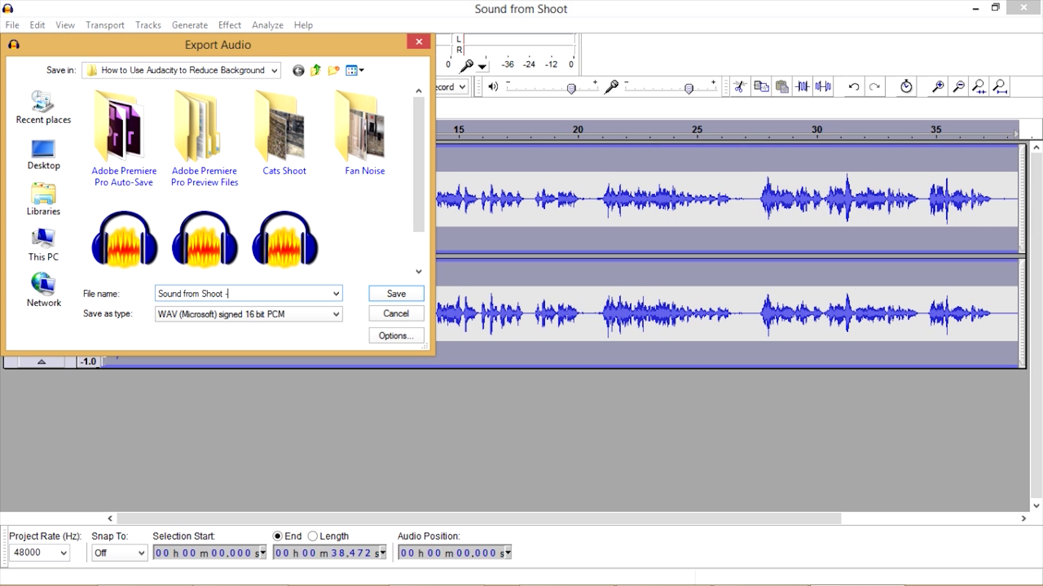
left_click(396, 294)
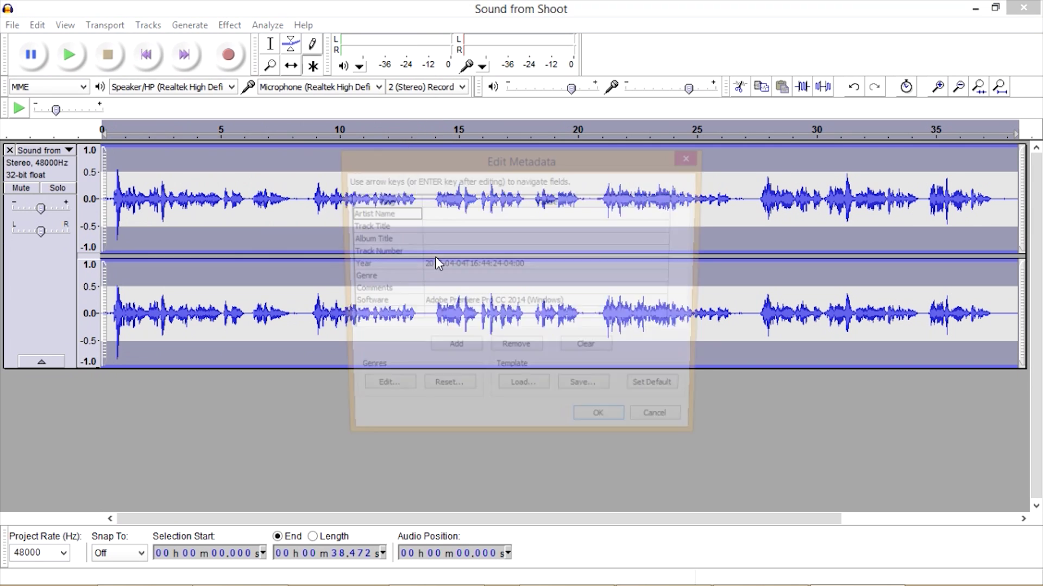
left_click(619, 435)
left_click(1023, 7)
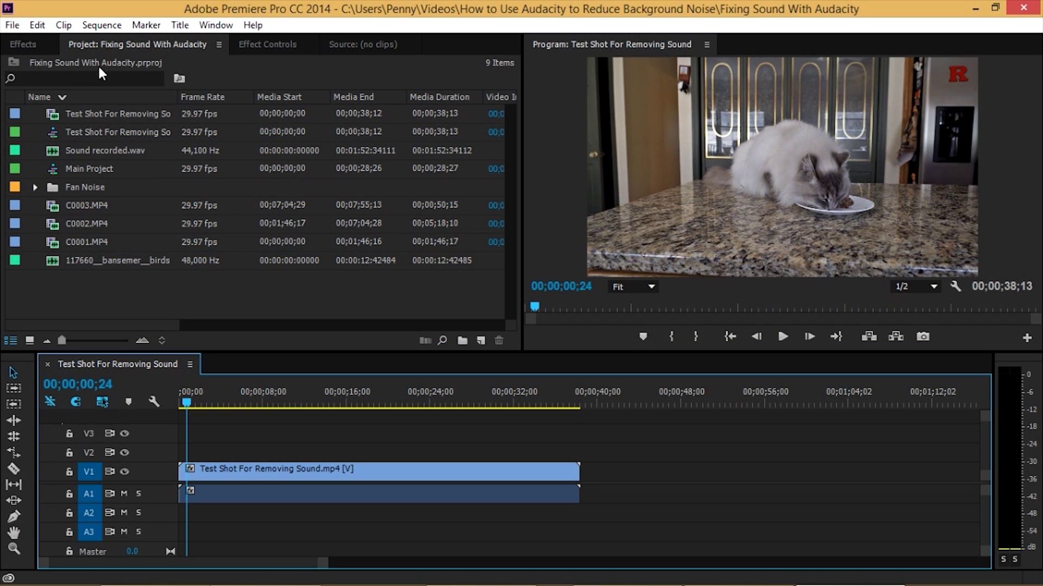
Import 'Sound from Shoot - fixed.wav' into the Premiere Pro project.
left_click(12, 25)
left_click(51, 479)
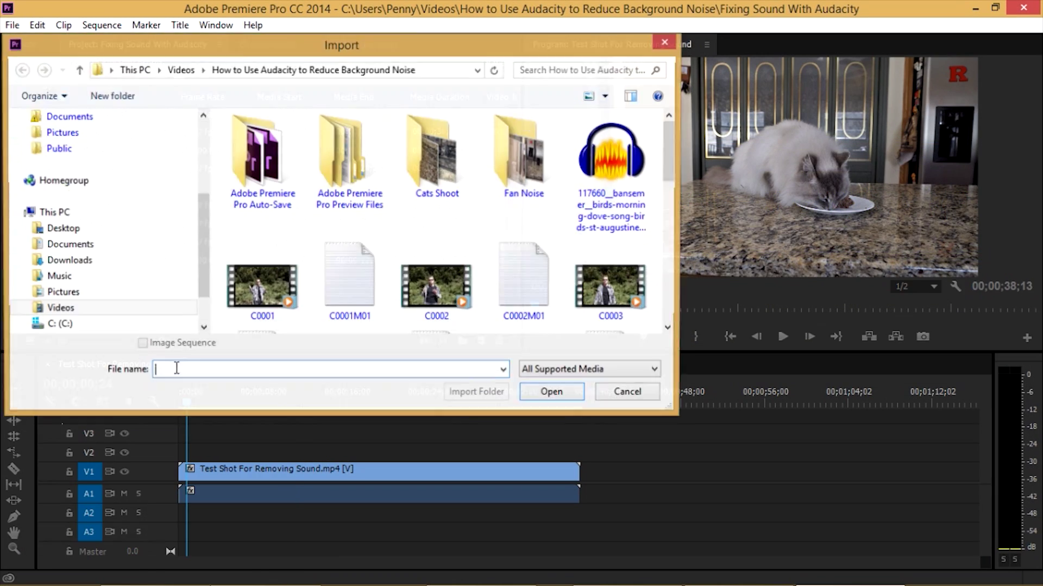
scroll(667, 195, "down", 2)
left_click_drag(674, 209, 680, 282)
double_click(435, 220)
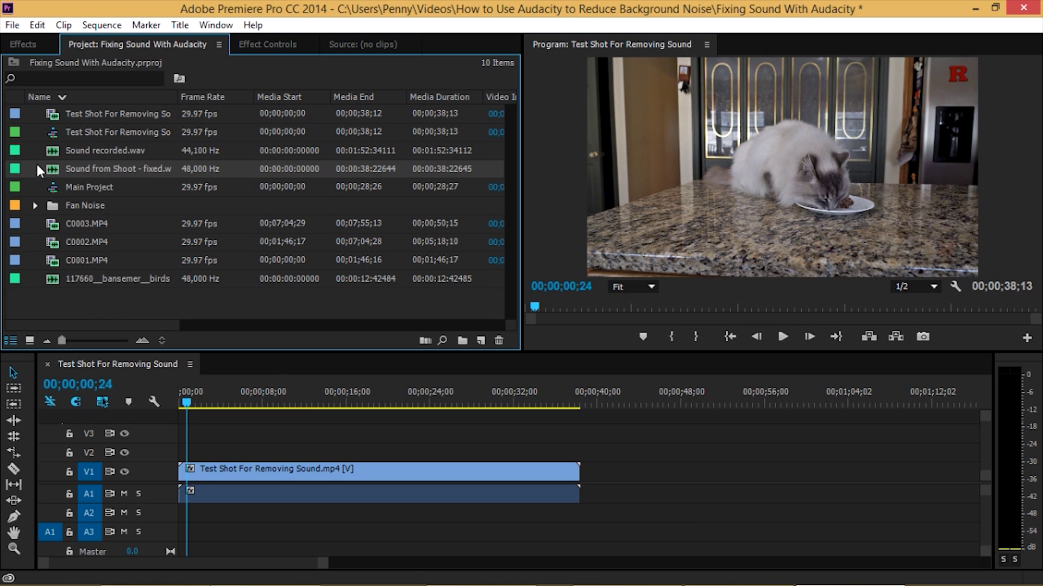
Place 'Sound from Shoot - fixed' on A2, mute A1, and return the playhead to the start.
left_click_drag(45, 165, 183, 513)
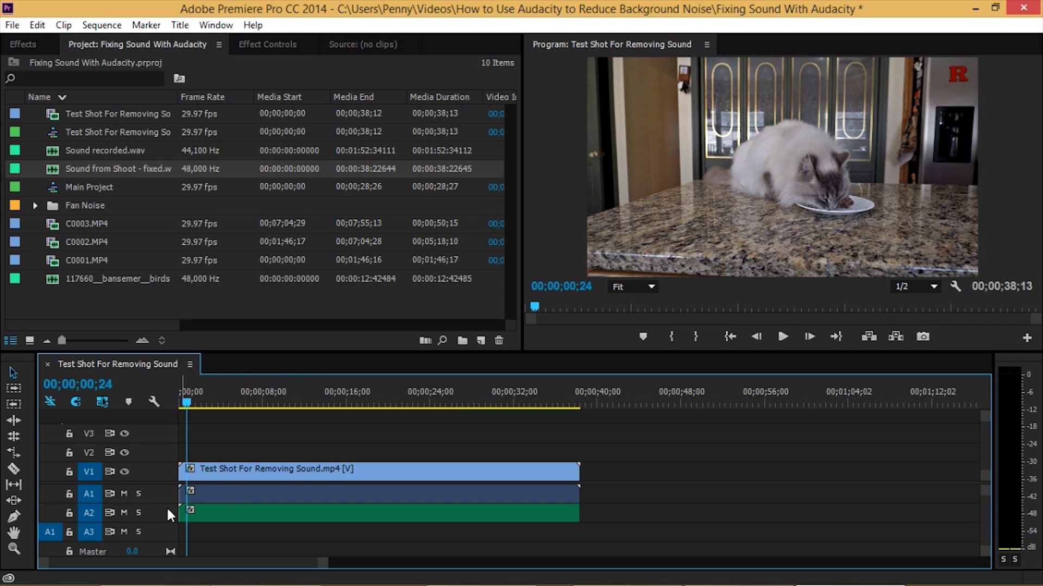
left_click(124, 493)
left_click_drag(184, 399, 174, 398)
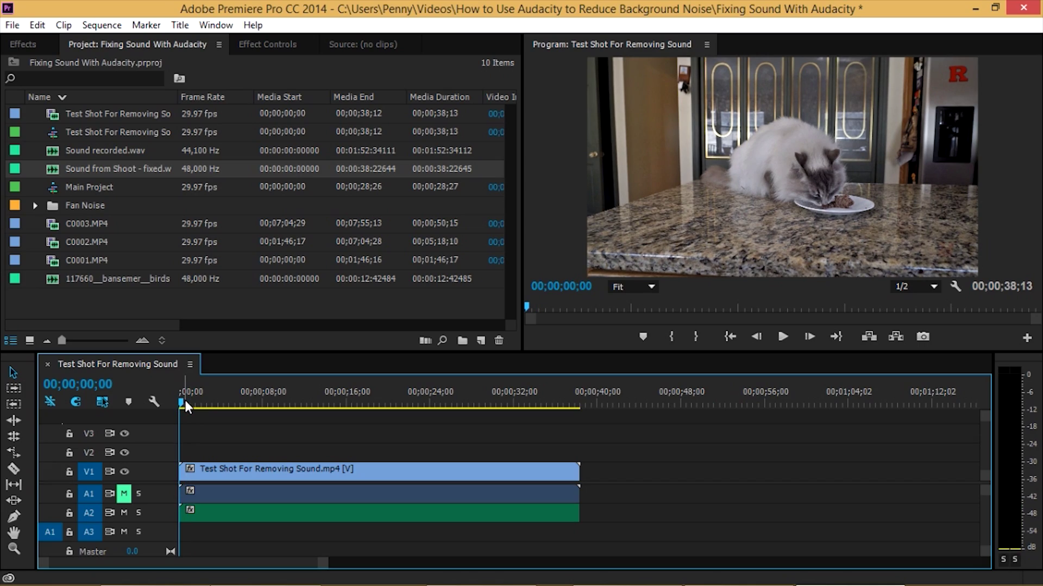